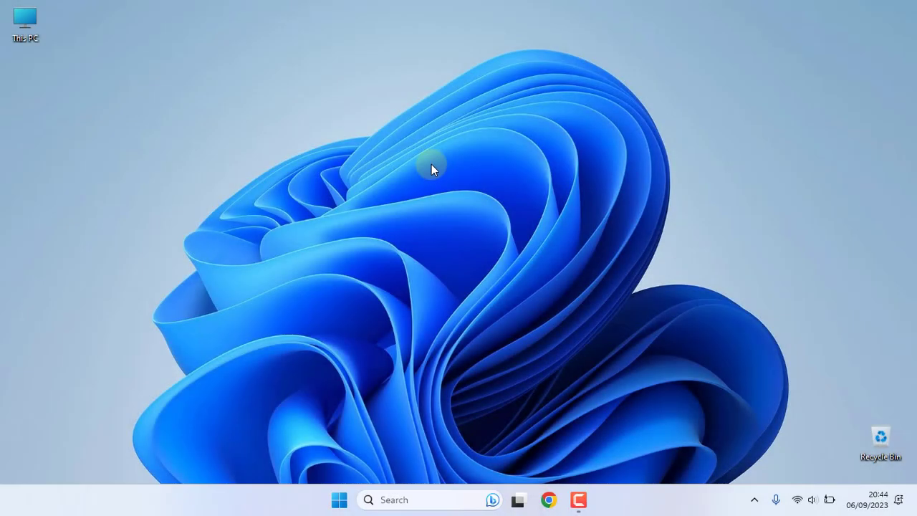
Step: Dismiss the stray desktop menu and open Control Panel via a Windows search for 'control panel'
{"action": "right_click", "coordinate": [442, 170]}
{"action": "left_click", "coordinate": [479, 229]}
{"action": "left_click", "coordinate": [424, 501]}
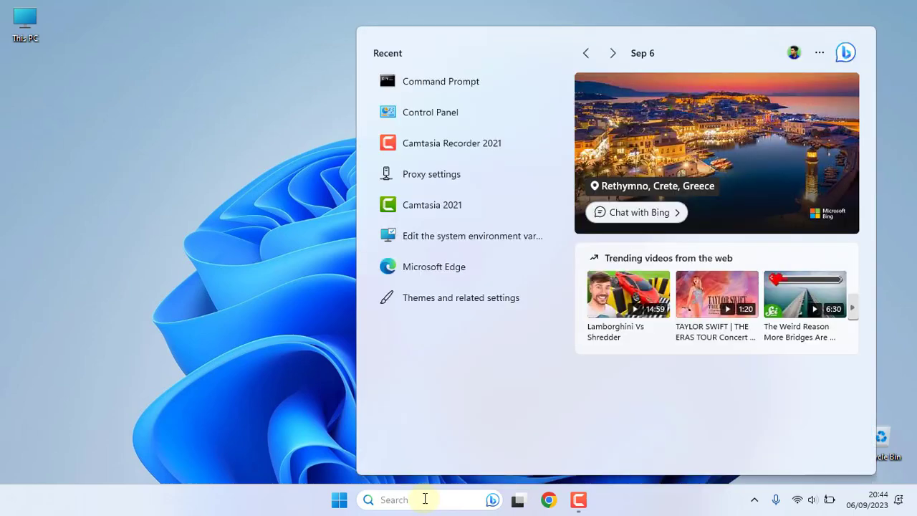
{"action": "type", "text": "contr"}
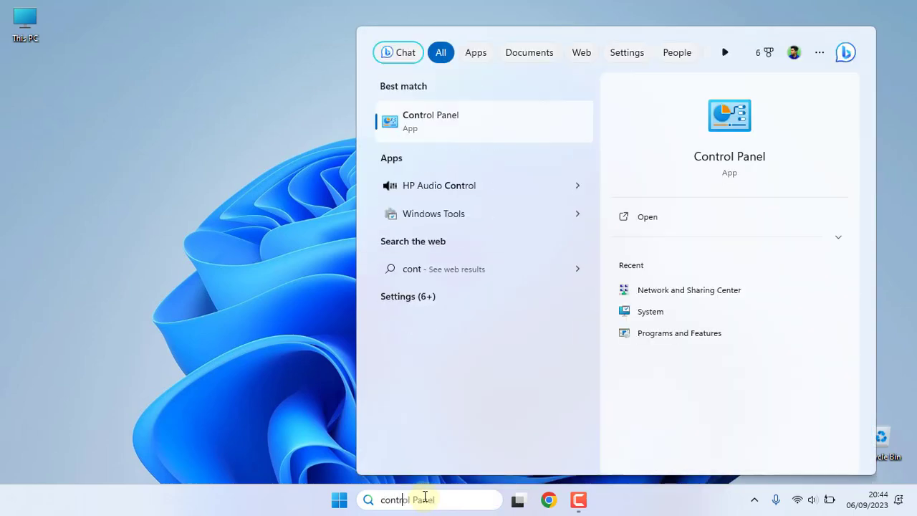
{"action": "type", "text": "ol pane"}
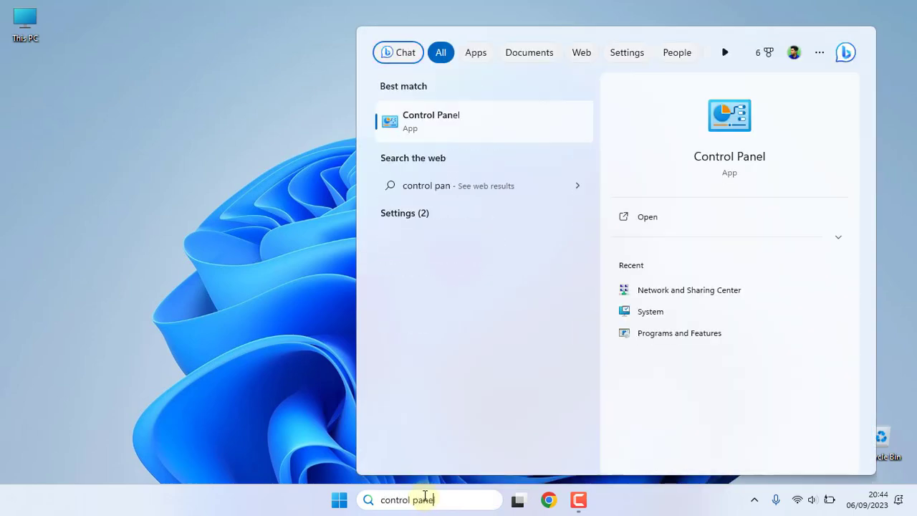
{"action": "type", "text": "l"}
{"action": "key", "text": "Return"}
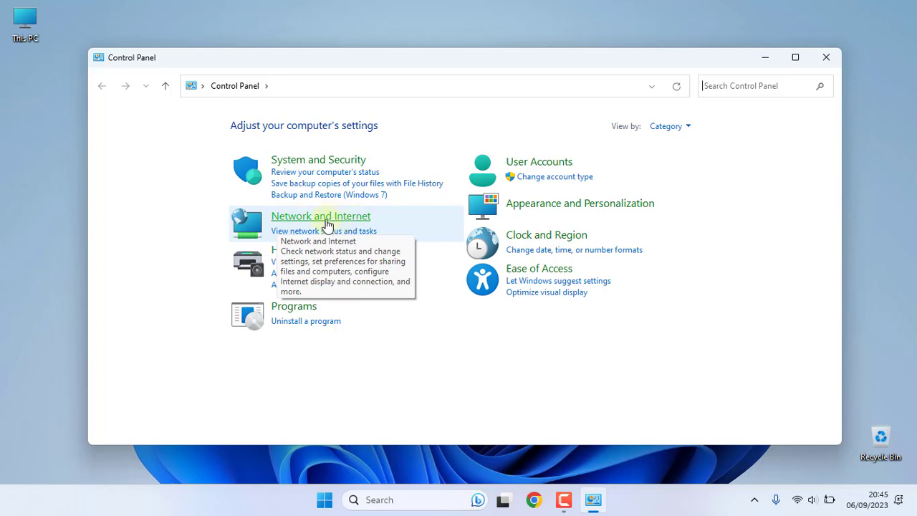
Step: Go through Network and Sharing Center to the adapter list and bring up the Wi-Fi adapter's menu
{"action": "left_click", "coordinate": [324, 219]}
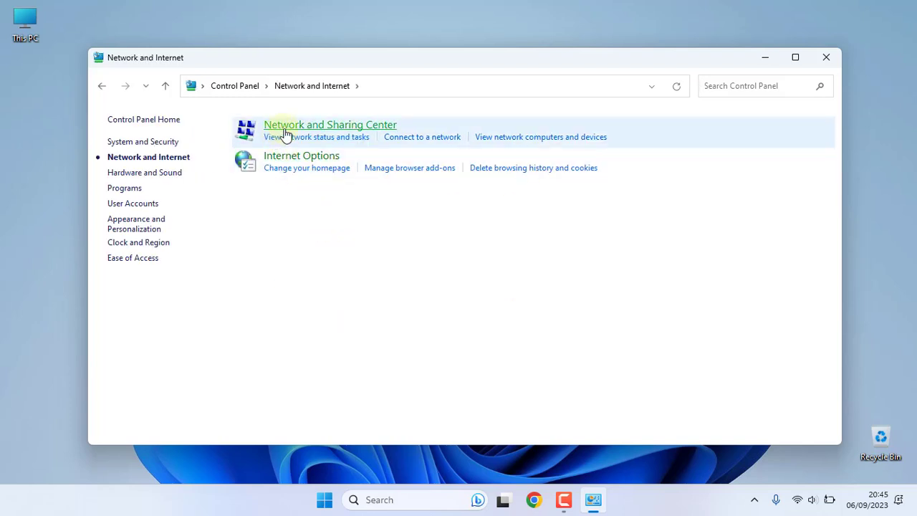
{"action": "left_click", "coordinate": [312, 129]}
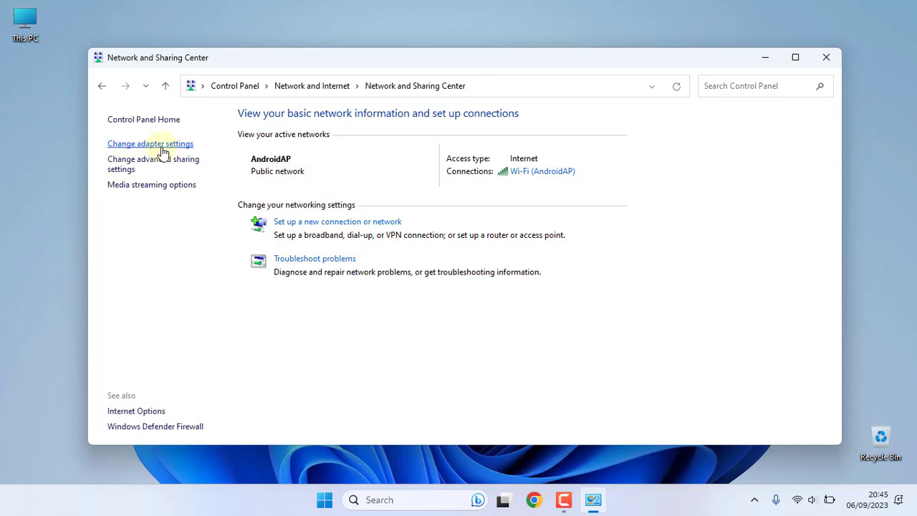
{"action": "left_click", "coordinate": [129, 144]}
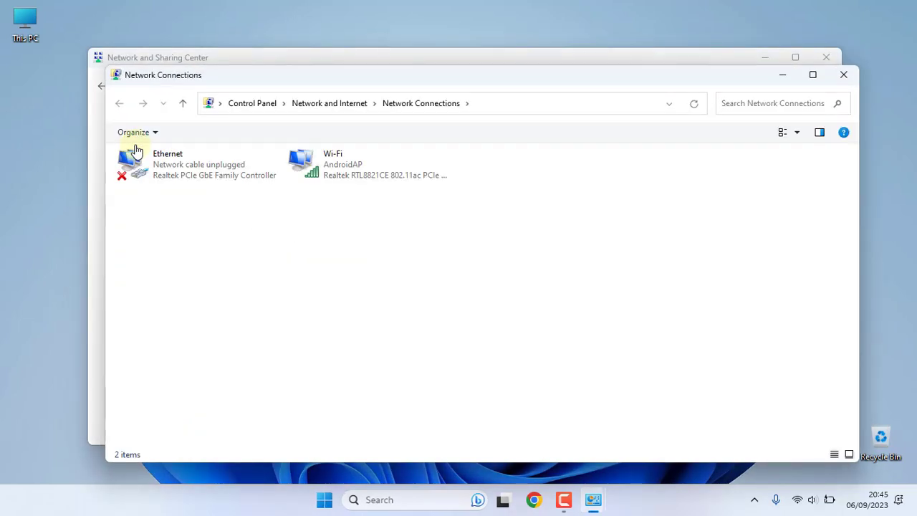
{"action": "left_click", "coordinate": [198, 179]}
{"action": "left_click", "coordinate": [320, 164]}
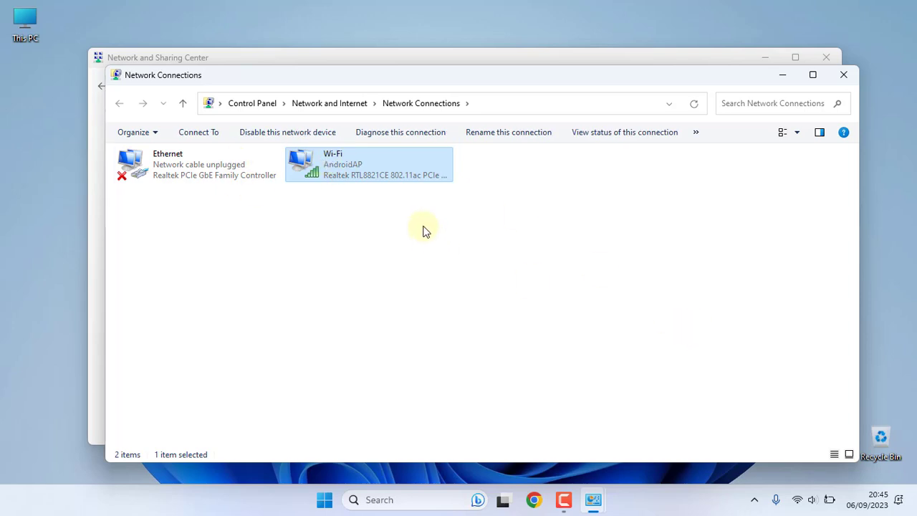
{"action": "right_click", "coordinate": [350, 164]}
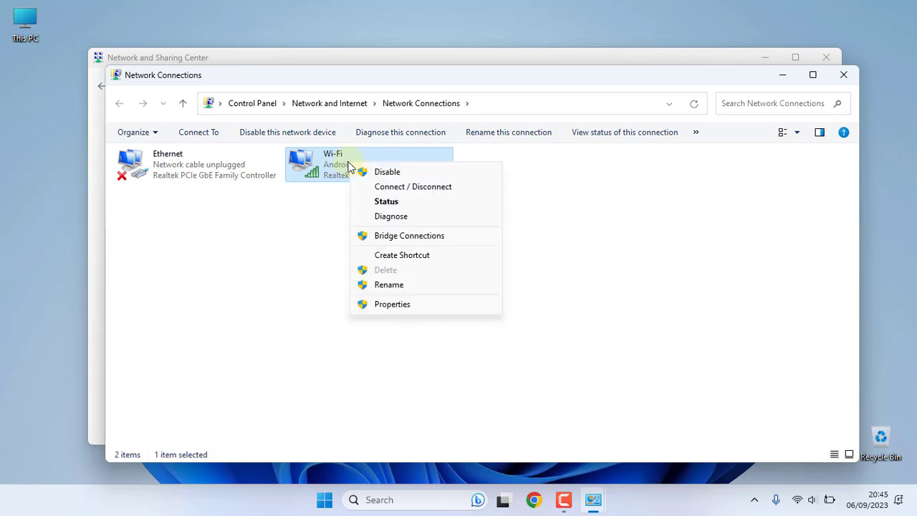
Step: Open the Wi-Fi adapter's Properties, then its Internet Protocol Version 4 (TCP/IPv4) settings
{"action": "left_click", "coordinate": [394, 306]}
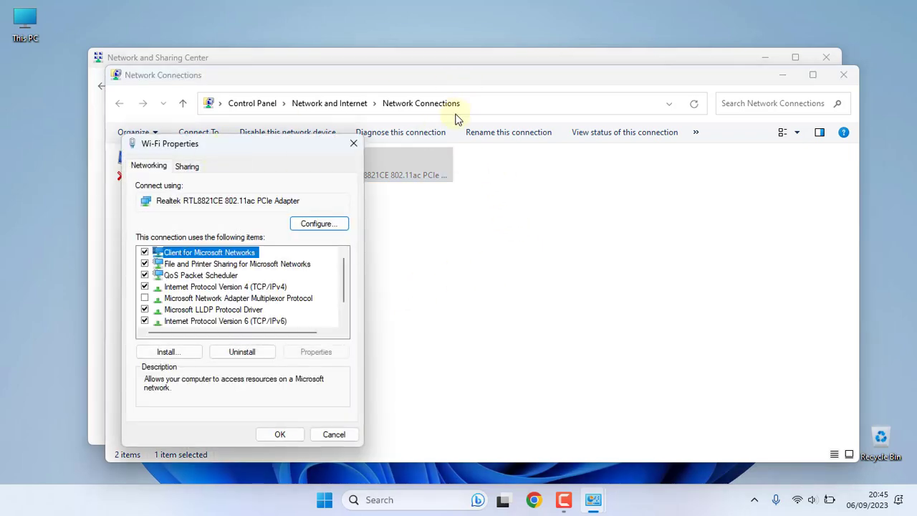
{"action": "left_click_drag", "start_coordinate": [236, 143], "coordinate": [520, 105]}
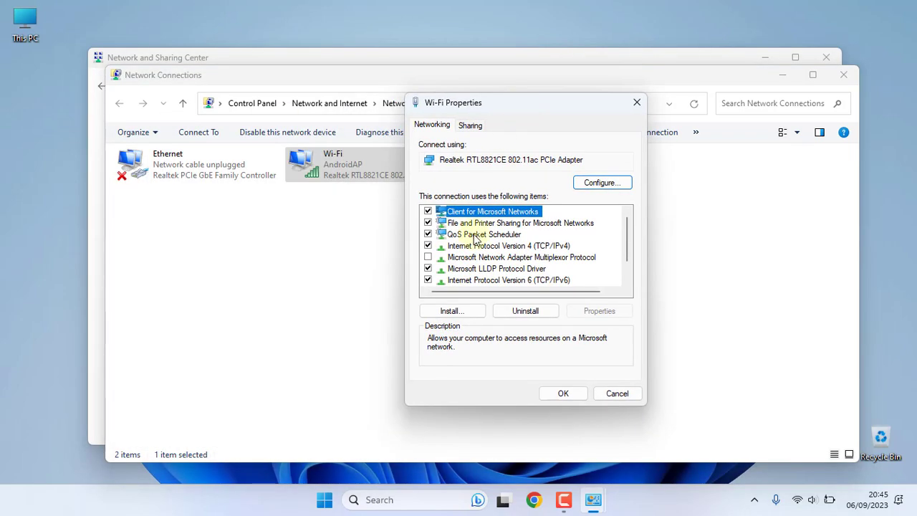
{"action": "left_click", "coordinate": [472, 224]}
{"action": "left_click", "coordinate": [472, 235]}
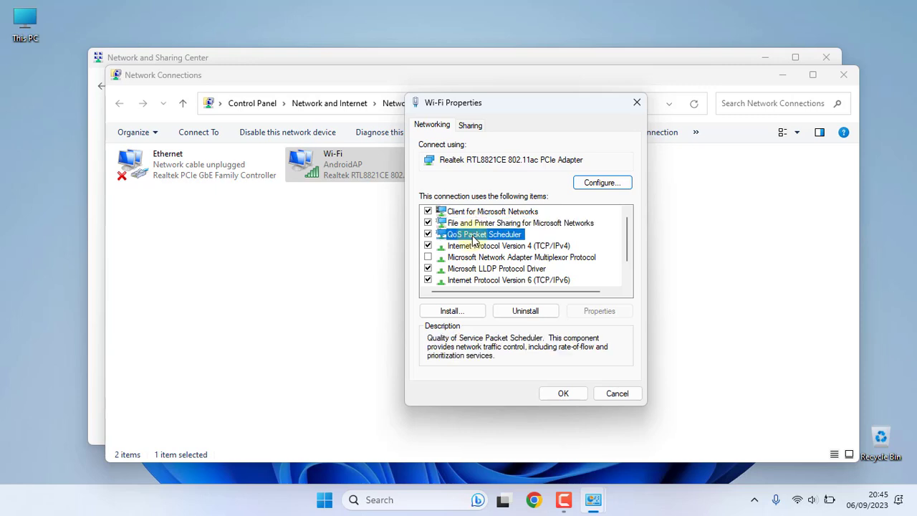
{"action": "left_click", "coordinate": [476, 247]}
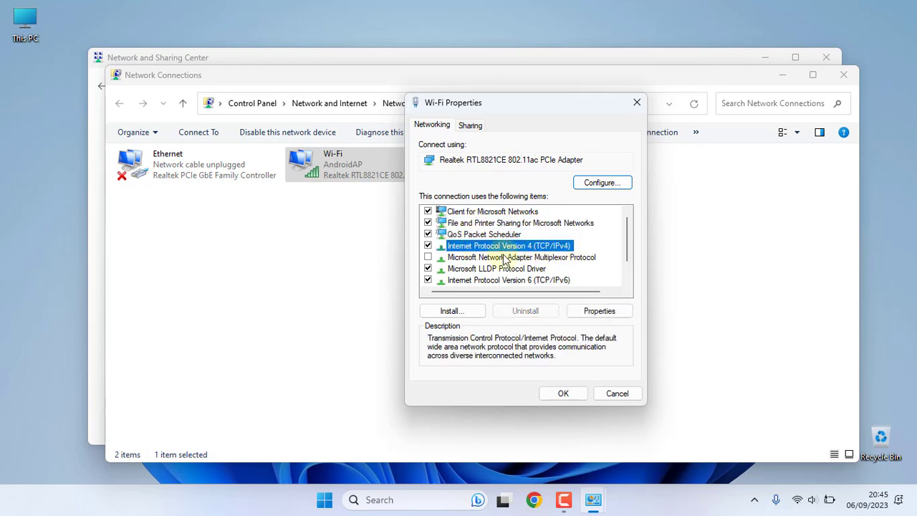
{"action": "left_click", "coordinate": [602, 311]}
{"action": "left_click_drag", "start_coordinate": [542, 157], "coordinate": [505, 100]}
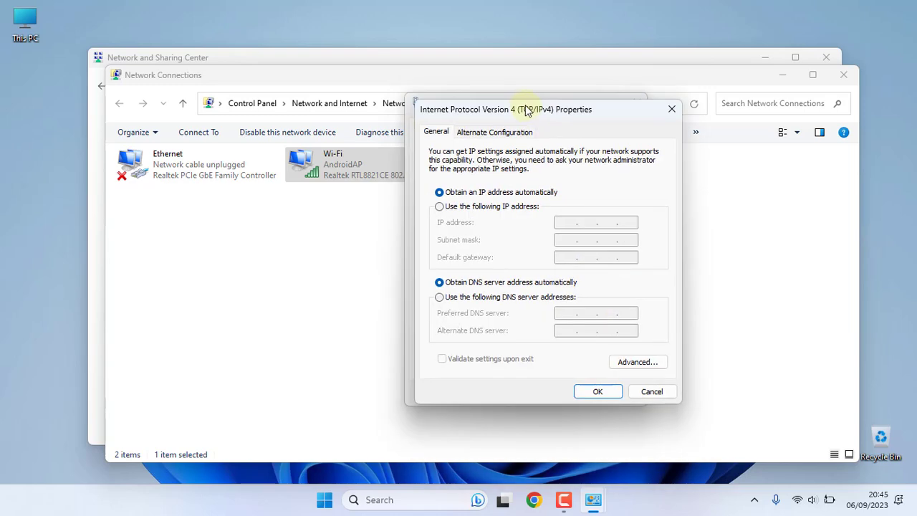
Step: Launch Command Prompt as administrator from a 'cmd' search
{"action": "left_click", "coordinate": [409, 499]}
{"action": "type", "text": "cmd"}
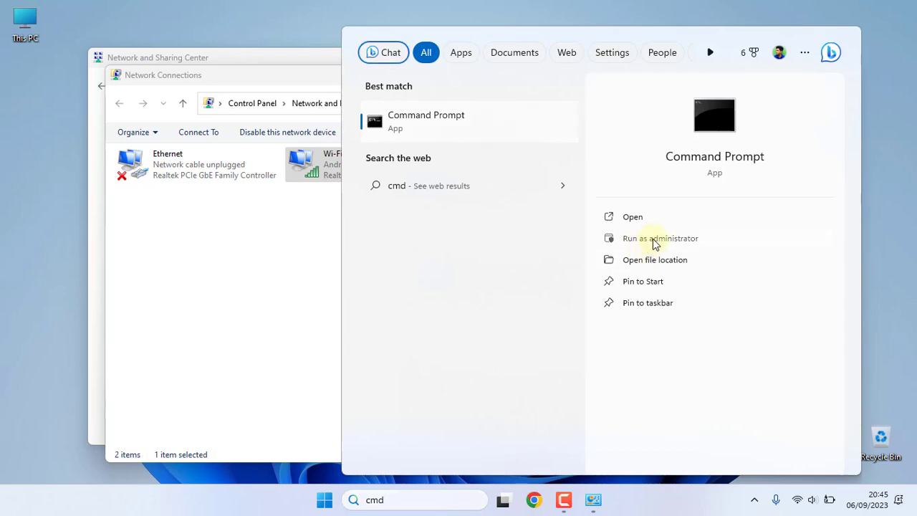
{"action": "left_click", "coordinate": [653, 240]}
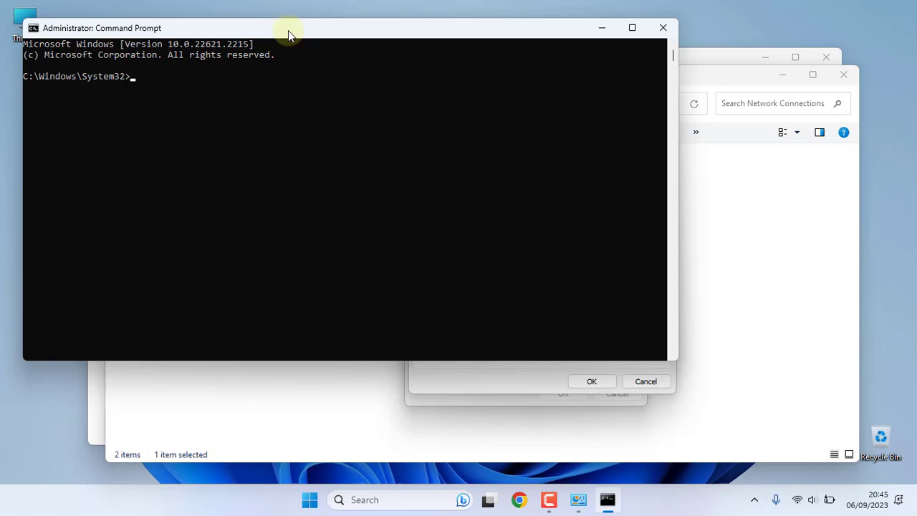
{"action": "left_click_drag", "start_coordinate": [288, 30], "coordinate": [403, 113]}
{"action": "type", "text": "ipconfi"}
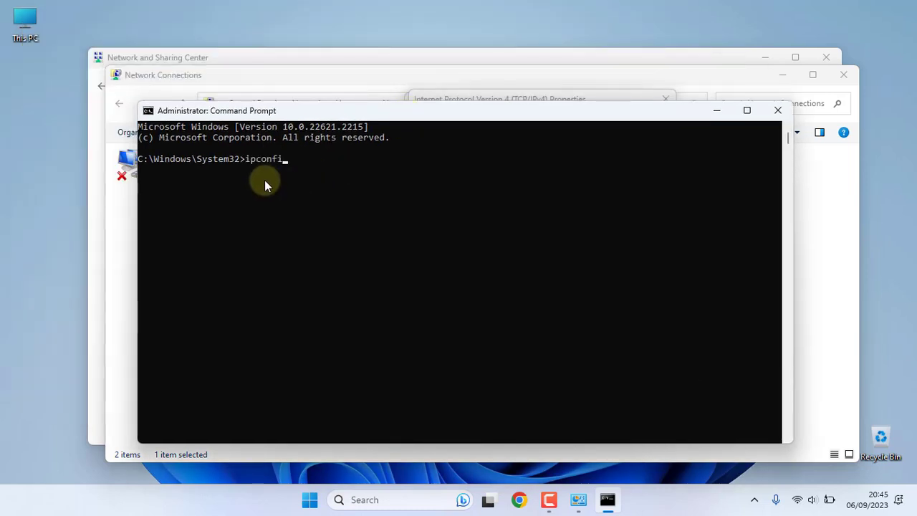
Step: Run ipconfig and highlight the 192.168.43 network part of the Wi-Fi IPv4 address
{"action": "type", "text": "g"}
{"action": "key", "text": "Return"}
{"action": "scroll", "coordinate": [274, 187], "scroll_direction": "down", "scroll_amount": 2}
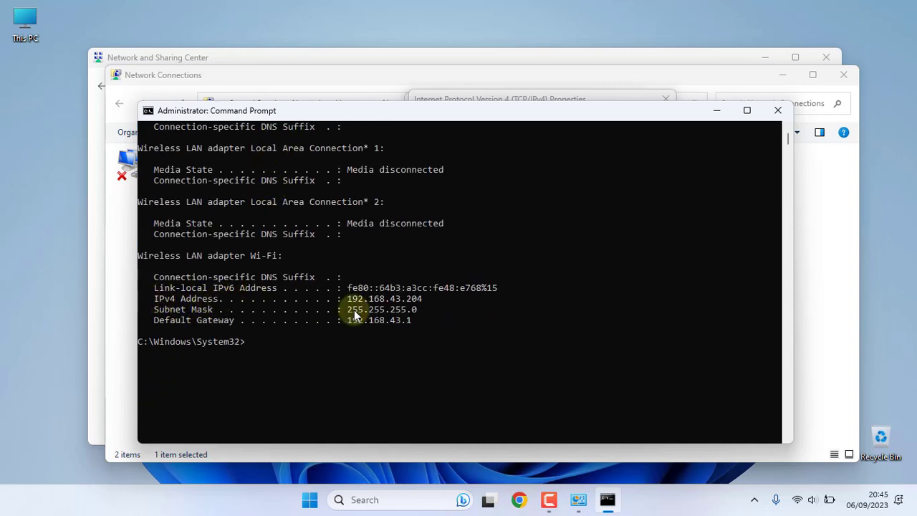
{"action": "left_click_drag", "start_coordinate": [346, 297], "coordinate": [422, 304]}
{"action": "left_click", "coordinate": [409, 300]}
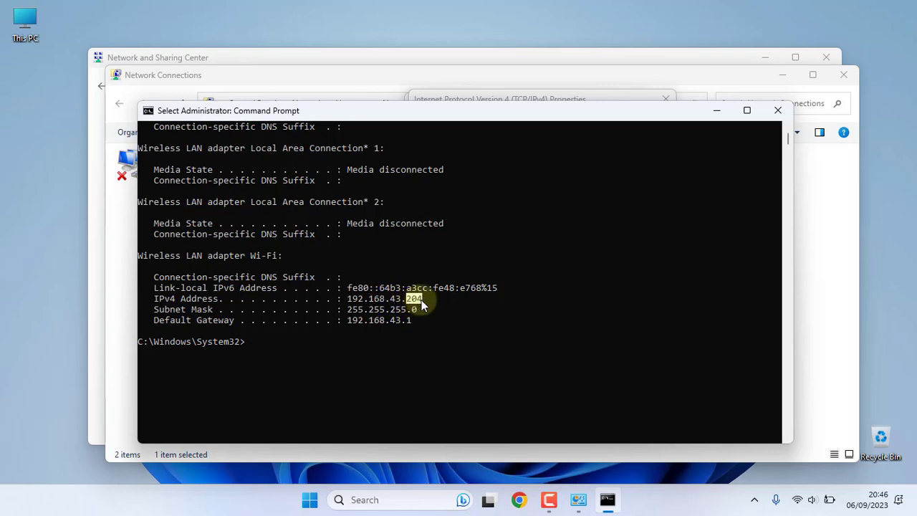
{"action": "left_click_drag", "start_coordinate": [348, 299], "coordinate": [400, 301]}
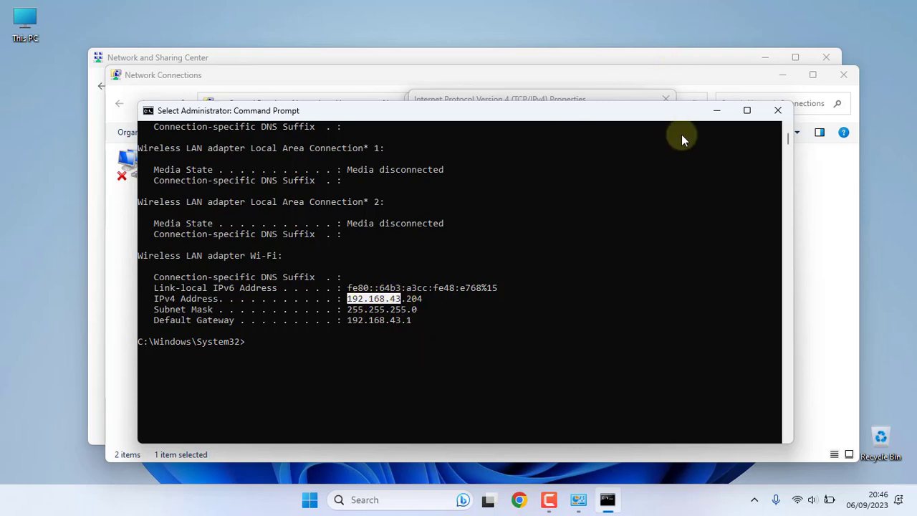
{"action": "left_click", "coordinate": [836, 201]}
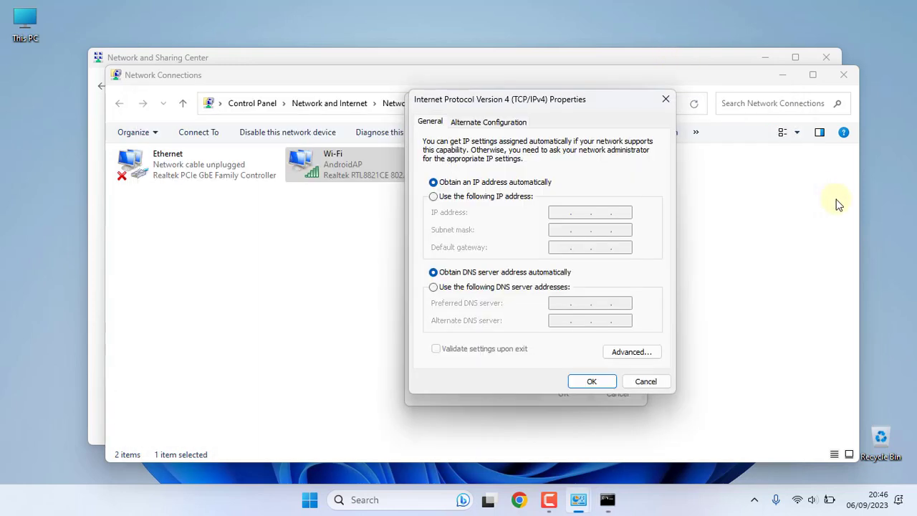
Step: Switch IPv4 to a fixed 192.168.43 address with mask 255.255.255.0 and a 192.168.43 gateway
{"action": "left_click", "coordinate": [434, 197]}
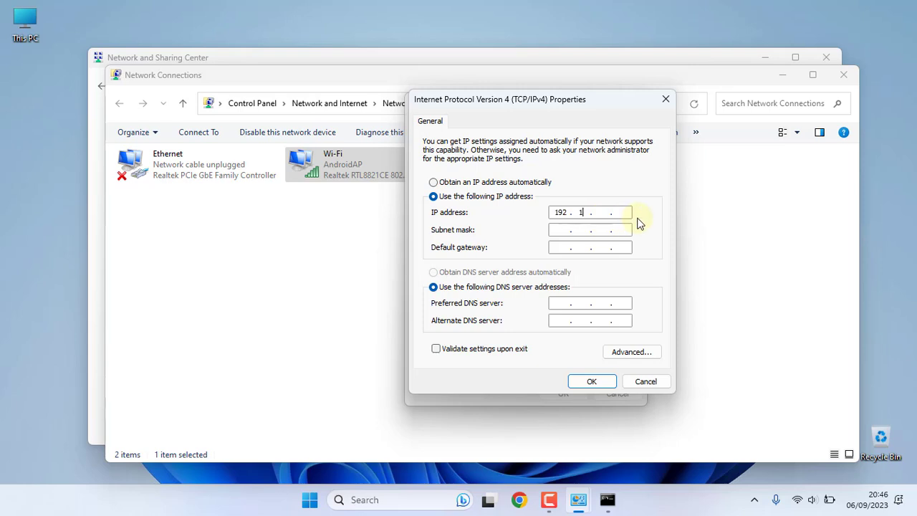
{"action": "type", "text": "68"}
{"action": "left_click", "coordinate": [607, 499]}
{"action": "left_click", "coordinate": [392, 298]}
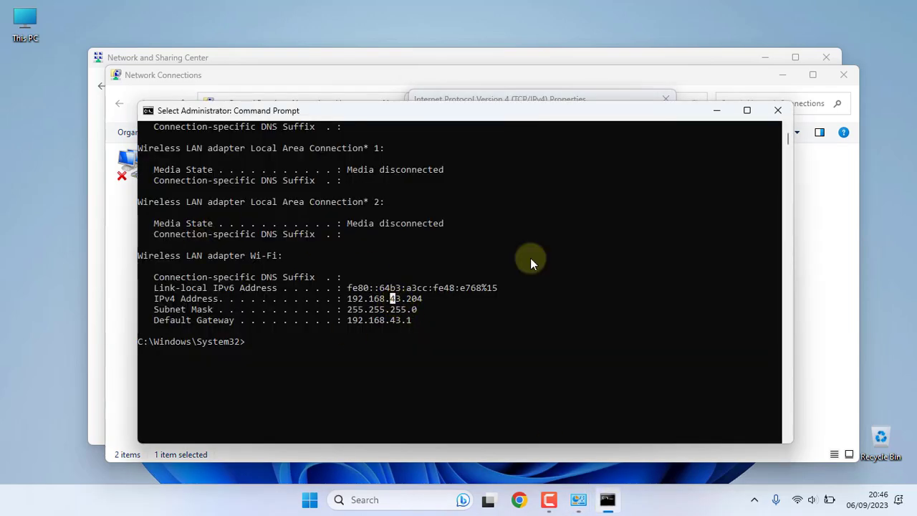
{"action": "left_click", "coordinate": [747, 73]}
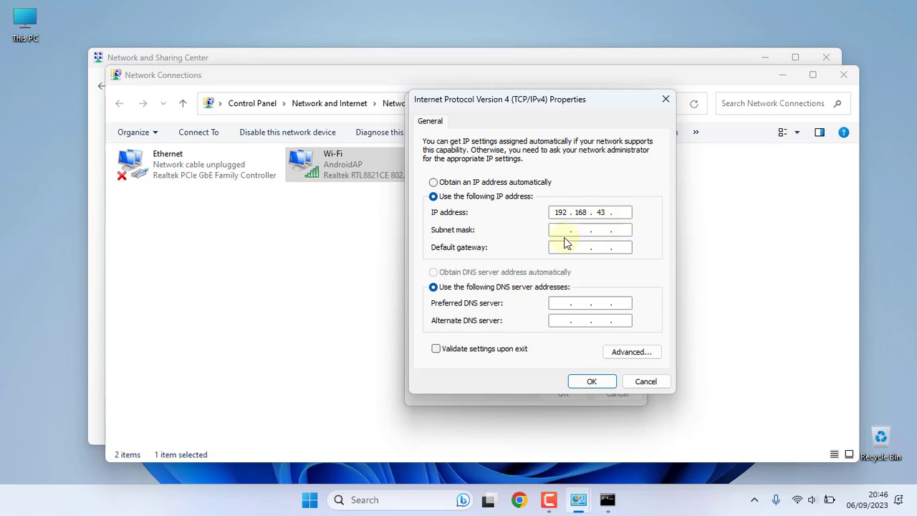
{"action": "left_click", "coordinate": [557, 228]}
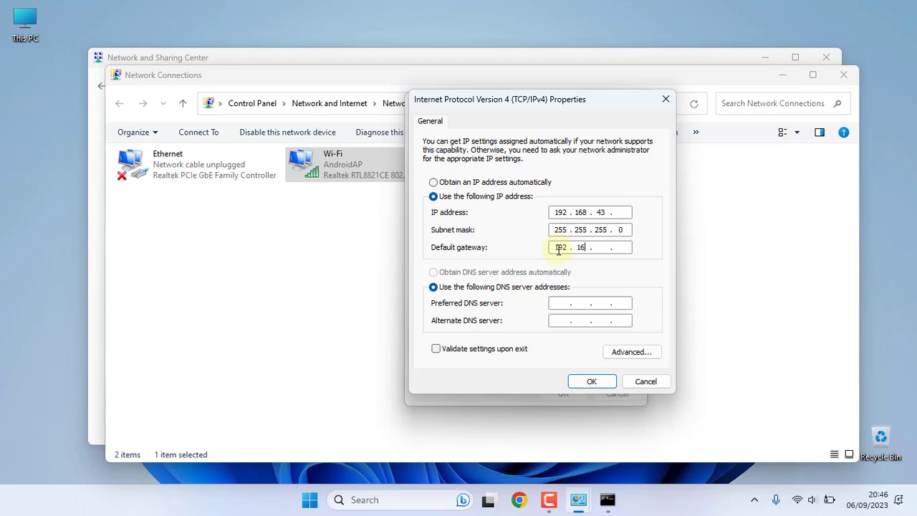
{"action": "type", "text": "43."}
Step: Enter preferred DNS 8.8.8.8 and alternate DNS 8.8.4.4
{"action": "left_click", "coordinate": [558, 303]}
{"action": "type", "text": "8.8.8.8"}
{"action": "left_click", "coordinate": [557, 321]}
{"action": "type", "text": "8 .  .  ."}
{"action": "left_click", "coordinate": [581, 320]}
{"action": "type", "text": "8 . 8 . 8"}
{"action": "left_click", "coordinate": [624, 321]}
{"action": "type", "text": "4"}
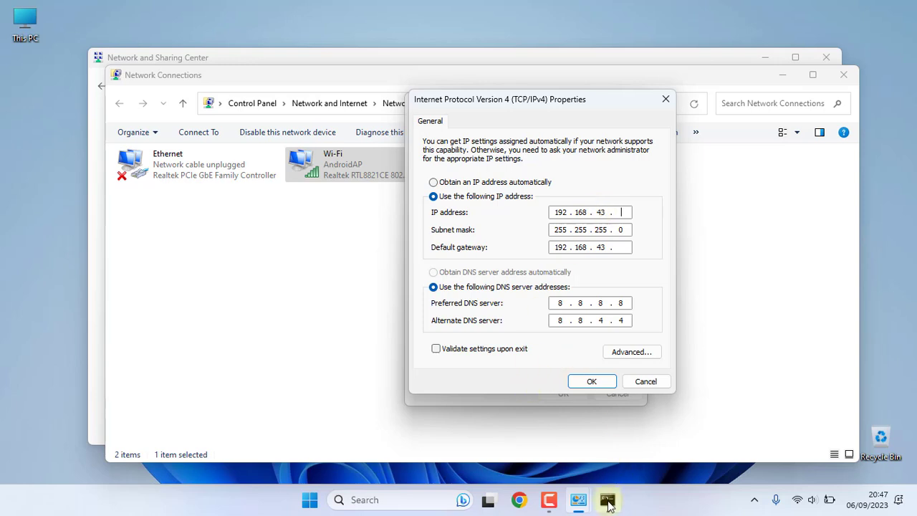
Step: Compare the ipconfig address with the IPv4 dialog, selecting the IP's last octet 20
{"action": "left_click", "coordinate": [607, 500]}
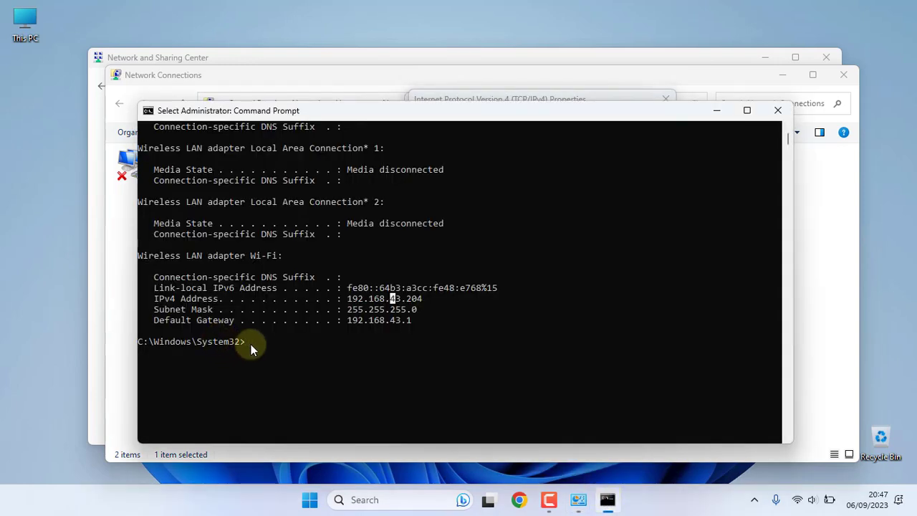
{"action": "type", "text": "s"}
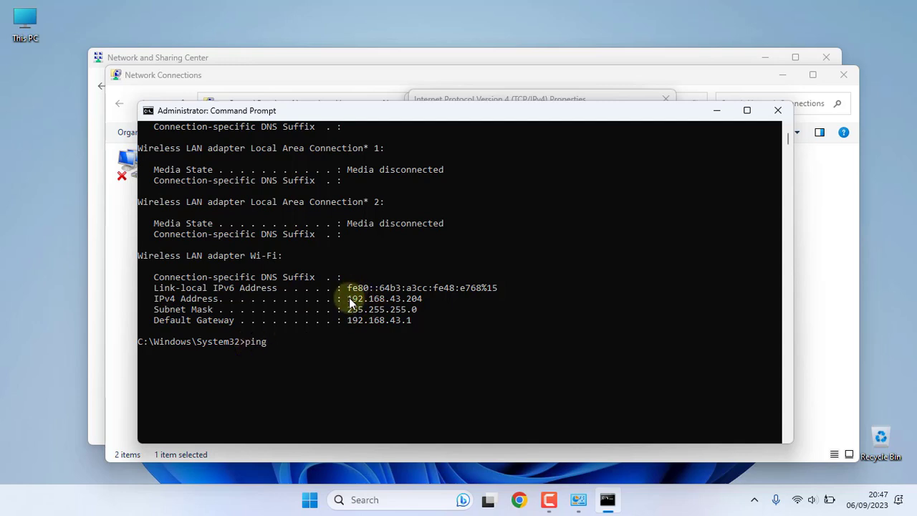
{"action": "left_click_drag", "start_coordinate": [348, 302], "coordinate": [401, 301]}
{"action": "left_click", "coordinate": [819, 238]}
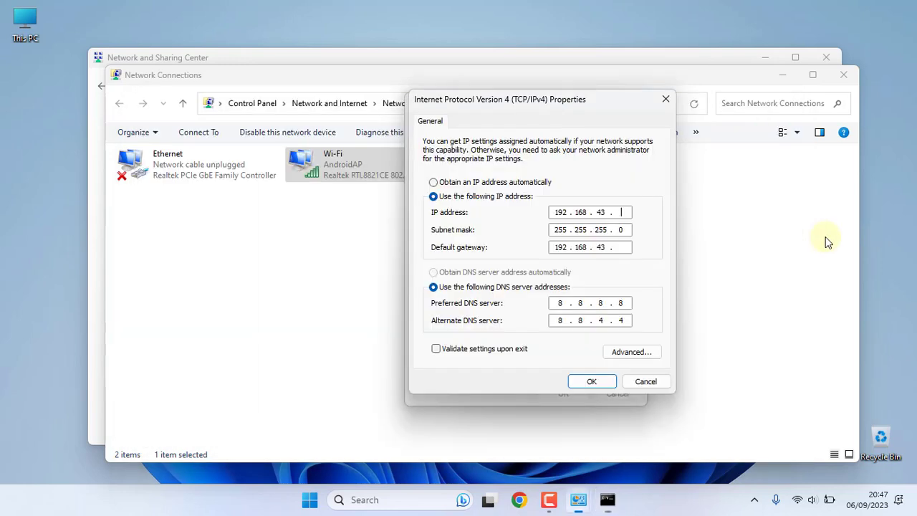
{"action": "left_click", "coordinate": [622, 213]}
{"action": "double_click", "coordinate": [621, 213]}
Step: Type the command ping 192.168.43.20 at the Command Prompt
{"action": "left_click", "coordinate": [616, 500]}
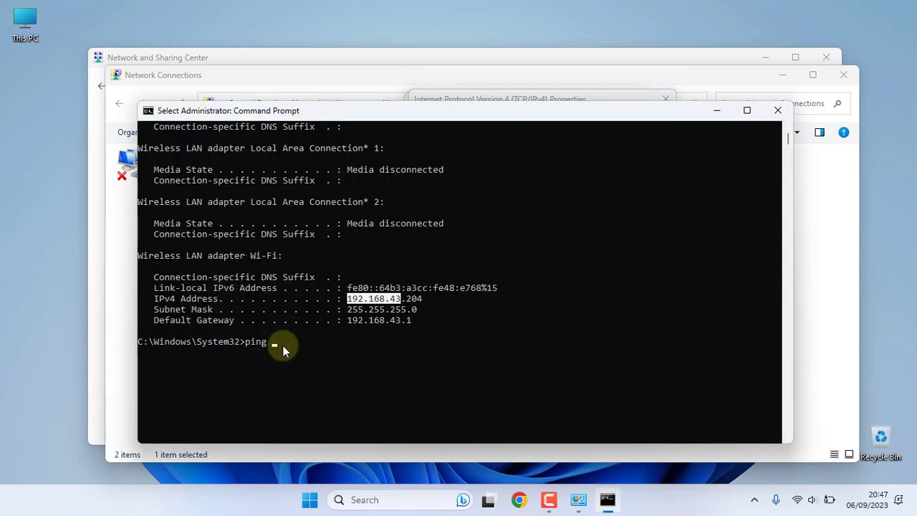
{"action": "right_click", "coordinate": [325, 342]}
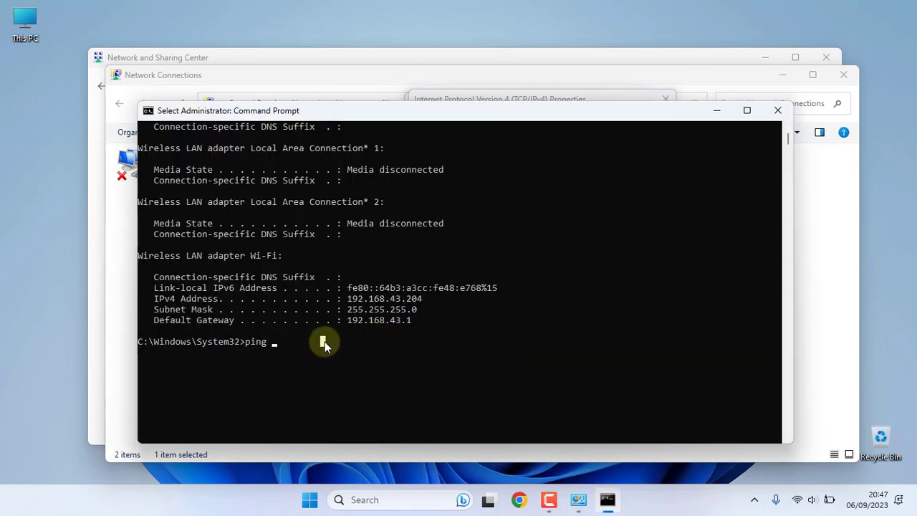
{"action": "type", "text": "192.168.4"}
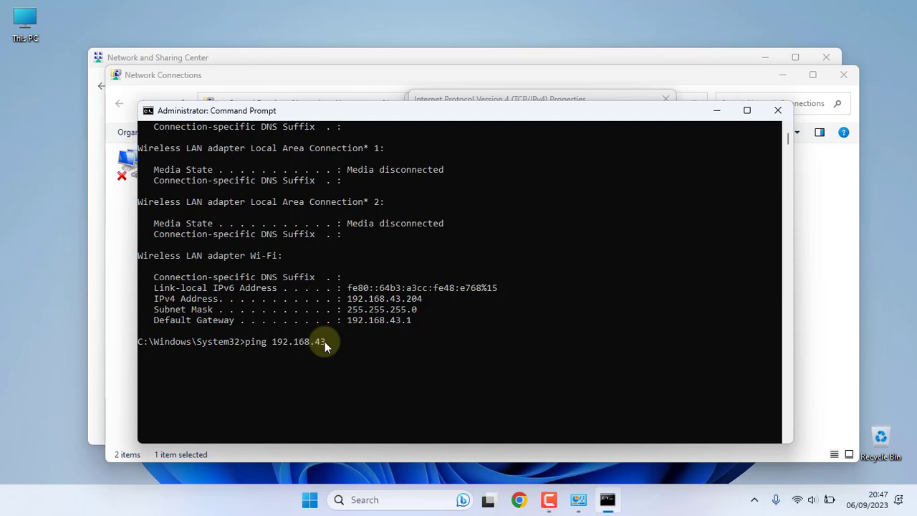
{"action": "type", "text": "3"}
Step: Run ping 192.168.43.20 and highlight its four 'Destination host unreachable' replies
{"action": "key", "text": "Return"}
{"action": "scroll", "coordinate": [354, 321], "scroll_direction": "down", "scroll_amount": 1}
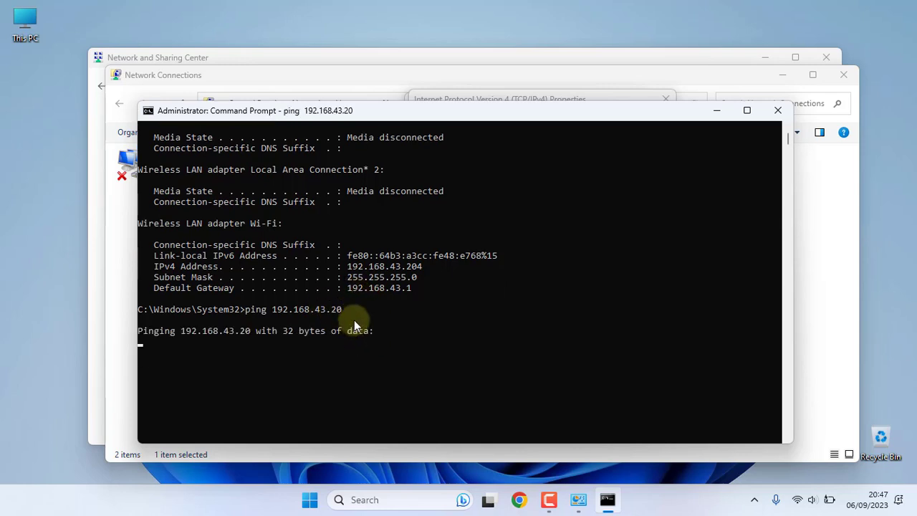
{"action": "scroll", "coordinate": [406, 306], "scroll_direction": "down", "scroll_amount": 2}
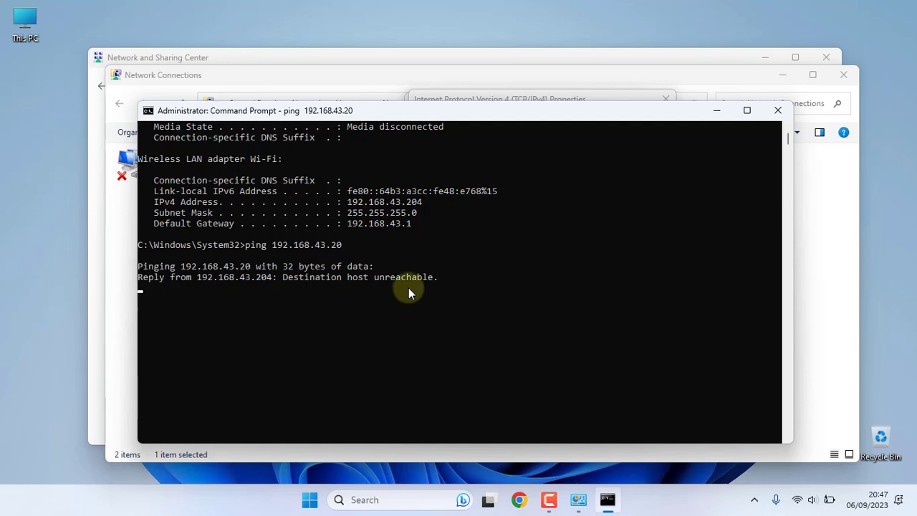
{"action": "scroll", "coordinate": [408, 287], "scroll_direction": "down", "scroll_amount": 1}
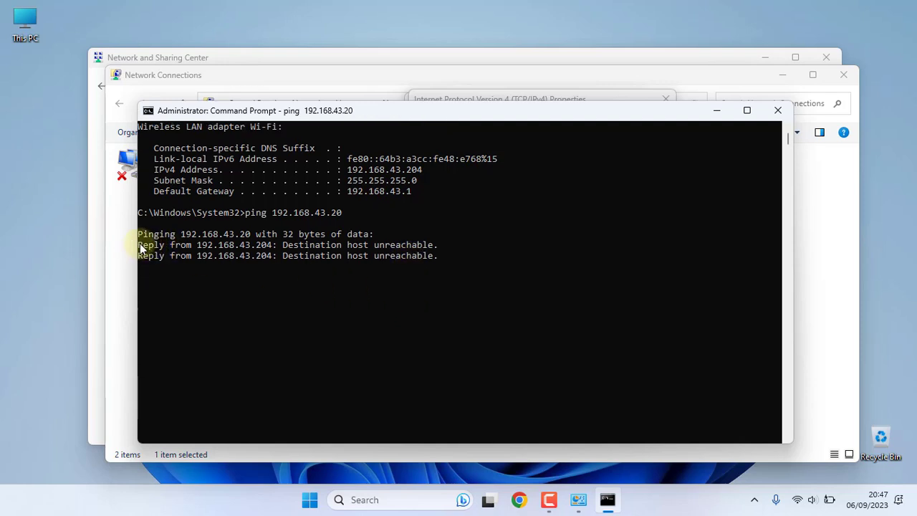
{"action": "left_click_drag", "start_coordinate": [141, 246], "coordinate": [439, 269]}
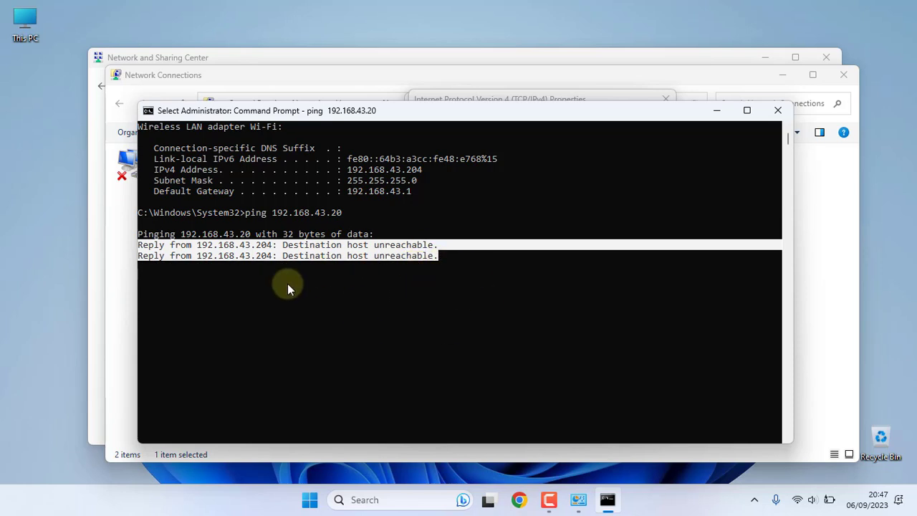
{"action": "scroll", "coordinate": [363, 266], "scroll_direction": "down", "scroll_amount": 1}
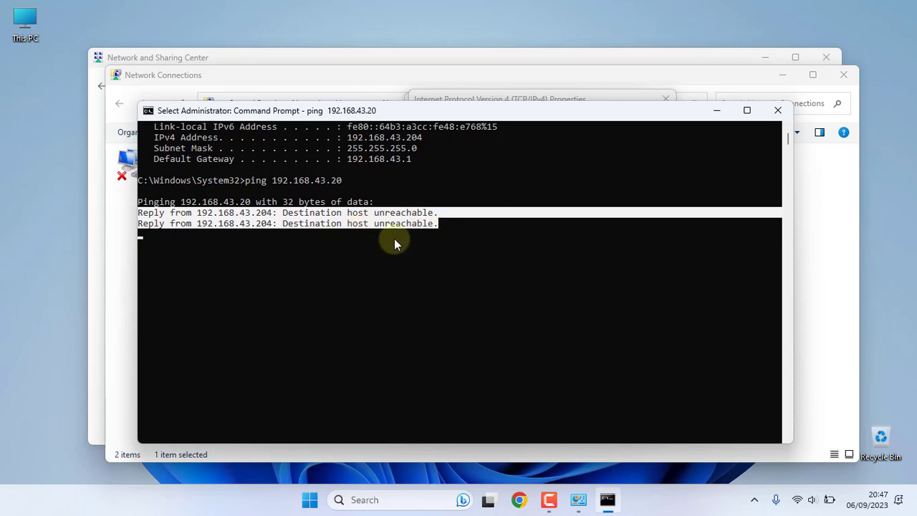
{"action": "right_click", "coordinate": [455, 232]}
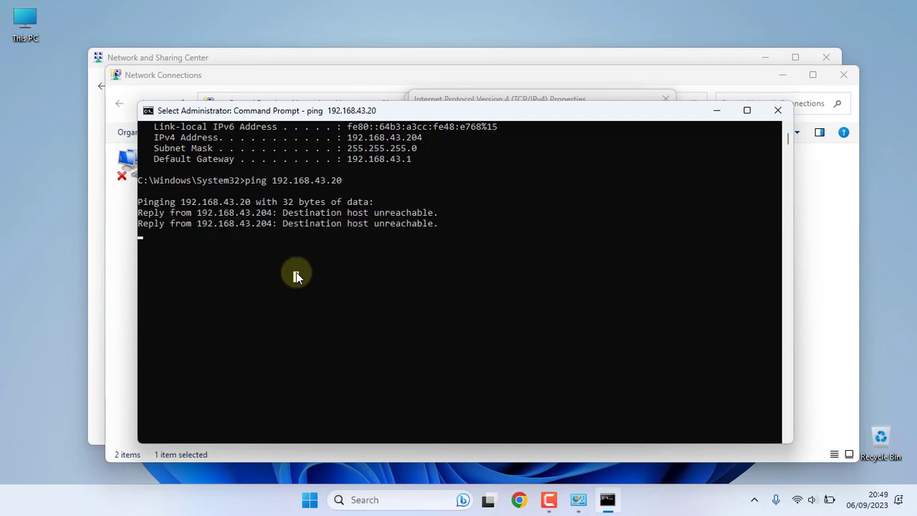
{"action": "key", "text": "Return"}
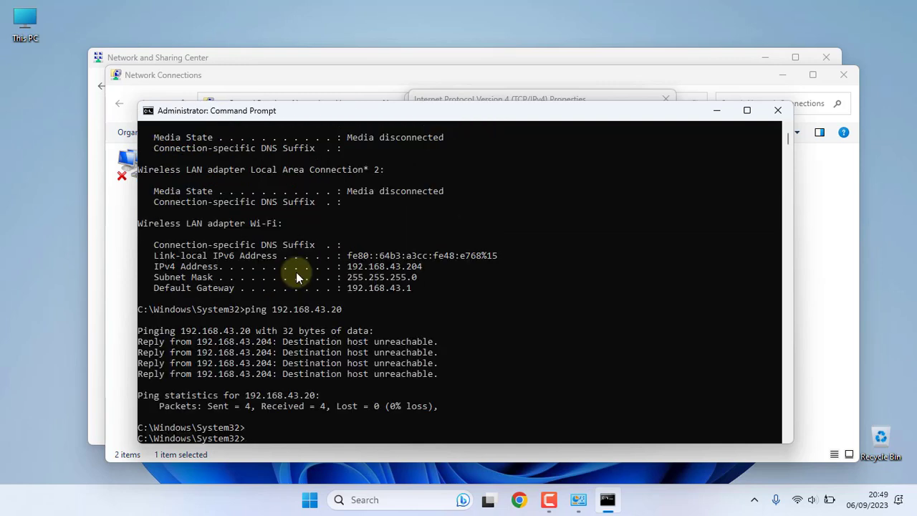
{"action": "scroll", "coordinate": [296, 276], "scroll_direction": "down", "scroll_amount": 2}
{"action": "scroll", "coordinate": [195, 266], "scroll_direction": "down", "scroll_amount": 1}
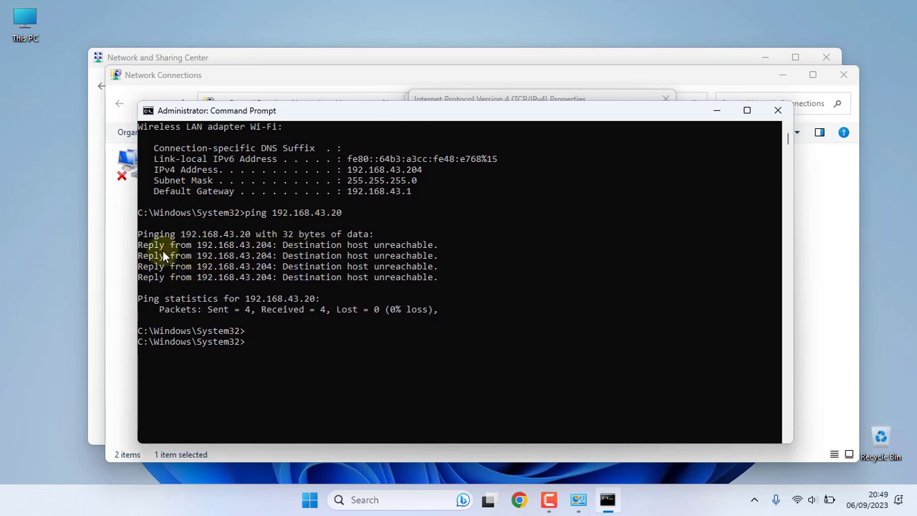
{"action": "left_click_drag", "start_coordinate": [140, 234], "coordinate": [438, 276]}
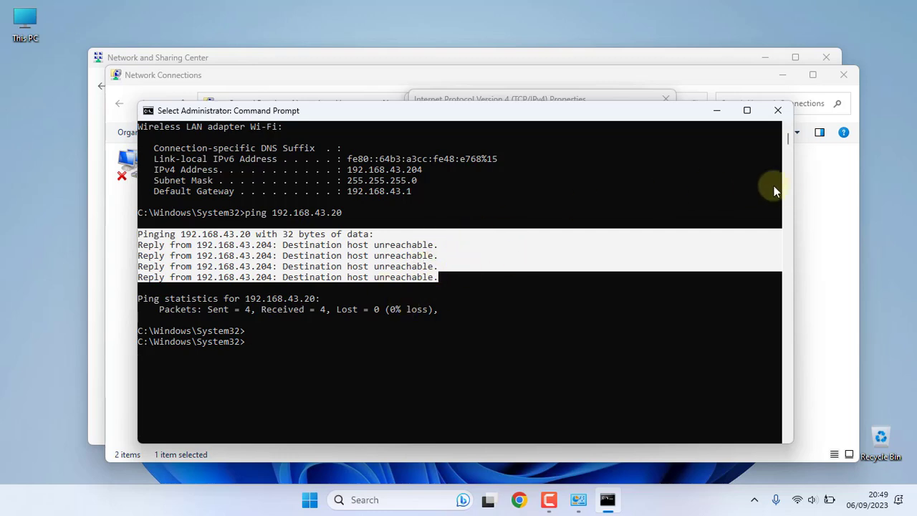
Step: Check the default gateway's last octet in the IPv4 dialog, then clear the console selection
{"action": "left_click", "coordinate": [819, 197]}
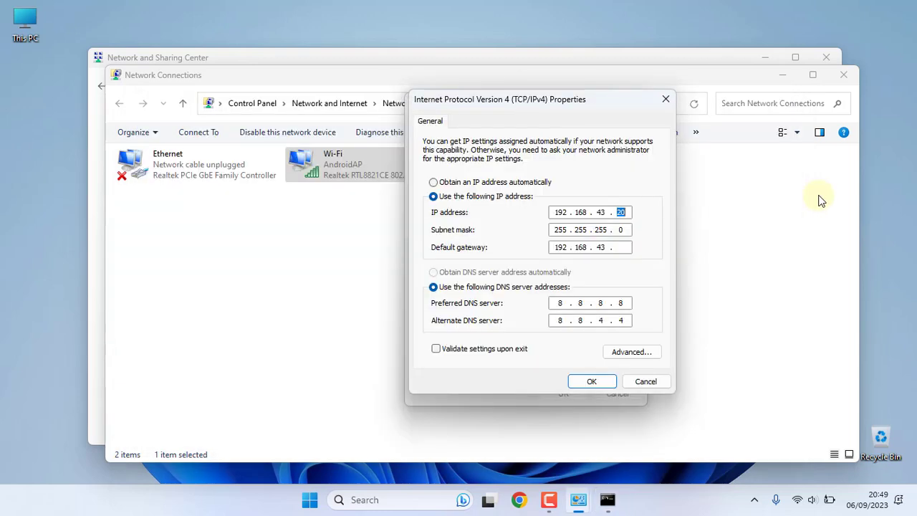
{"action": "left_click", "coordinate": [623, 247]}
{"action": "left_click", "coordinate": [608, 499]}
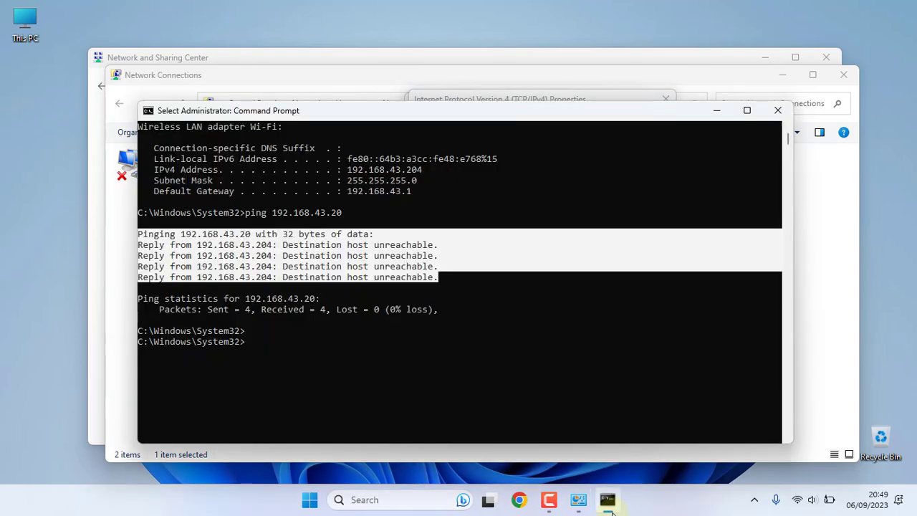
{"action": "left_click", "coordinate": [247, 344]}
Step: Ping the gateway 192.168.43.1 and highlight the successful replies
{"action": "type", "text": "ping 192.168."}
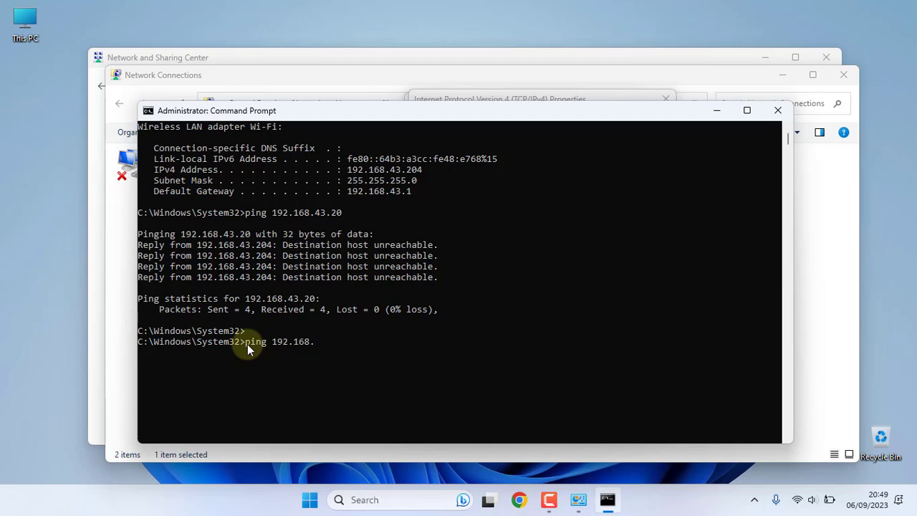
{"action": "type", "text": "43."}
{"action": "type", "text": "1"}
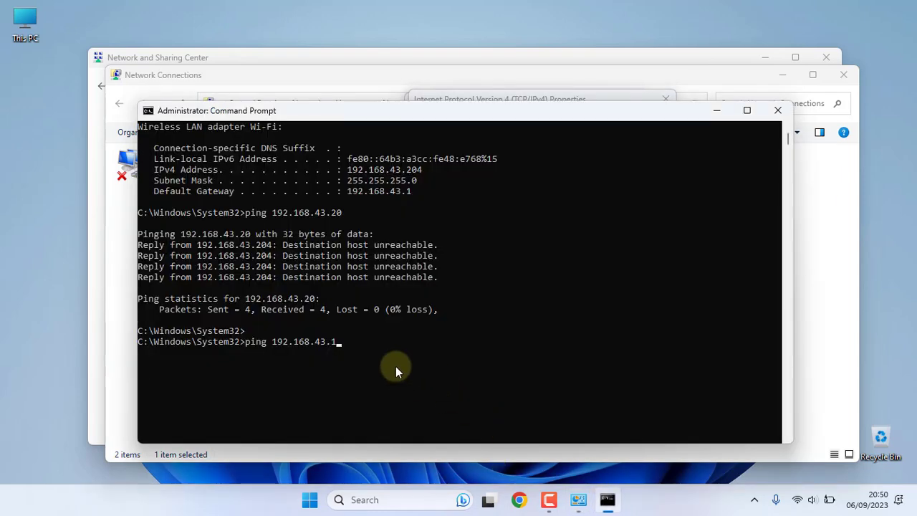
{"action": "key", "text": "Return"}
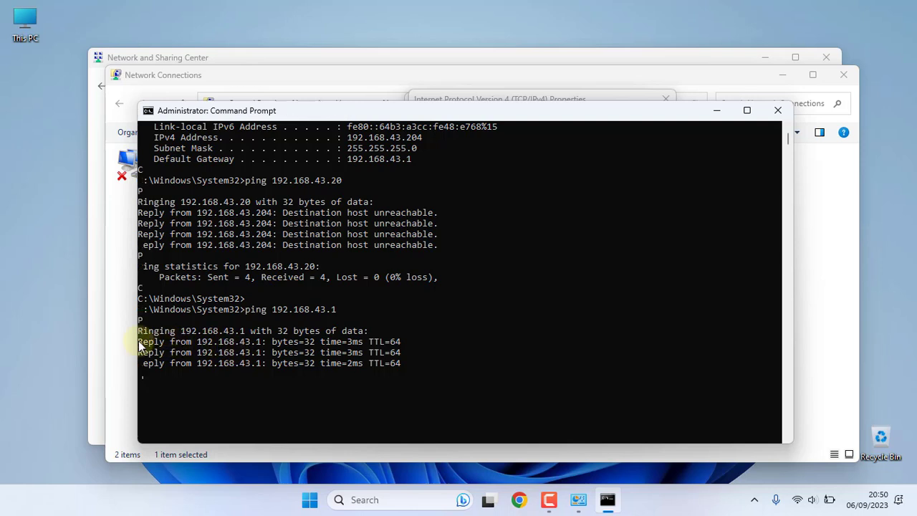
{"action": "mouse_move", "coordinate": [138, 331]}
{"action": "left_mouse_down"}
{"action": "mouse_move", "coordinate": [323, 335]}
{"action": "mouse_move", "coordinate": [415, 364]}
{"action": "left_mouse_up"}
{"action": "left_click", "coordinate": [457, 363]}
{"action": "mouse_move", "coordinate": [578, 499]}
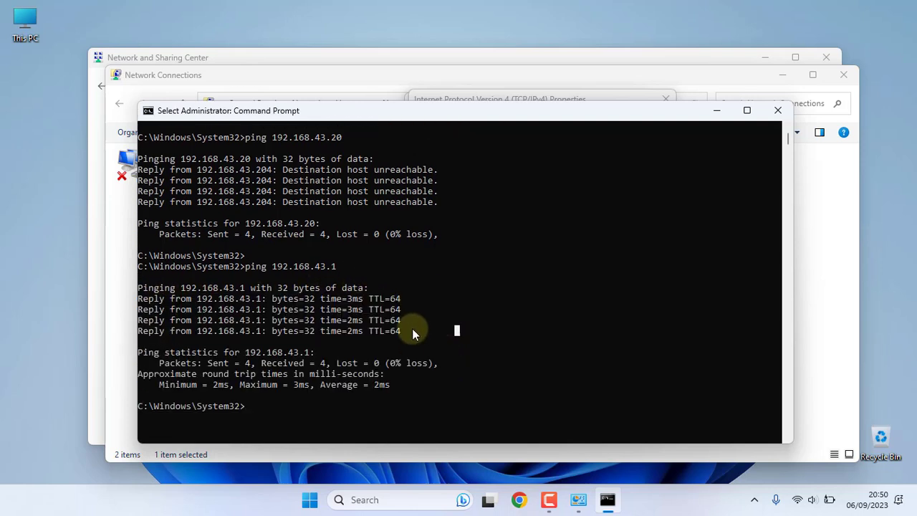
{"action": "scroll", "coordinate": [410, 329], "scroll_direction": "down", "scroll_amount": 1}
Step: Apply the static IPv4 settings with OK and close the Wi-Fi Properties window
{"action": "left_click", "coordinate": [650, 426]}
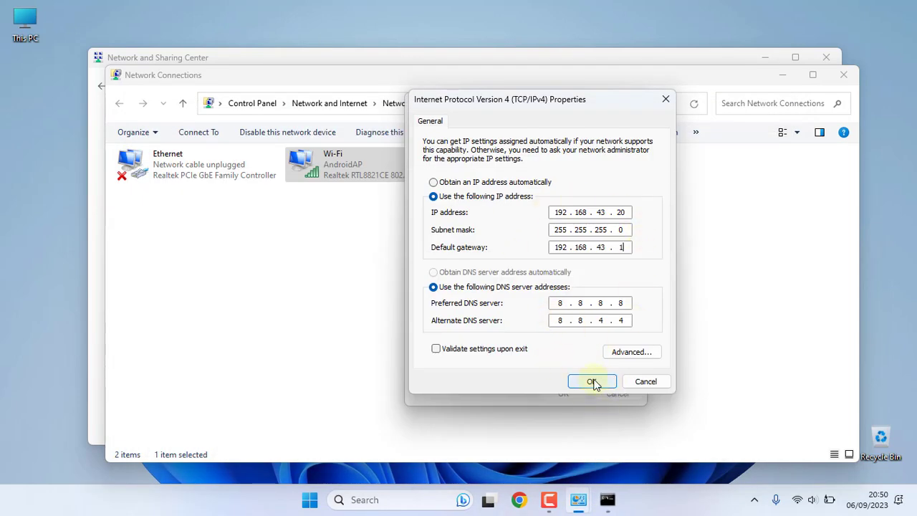
{"action": "left_click", "coordinate": [592, 382]}
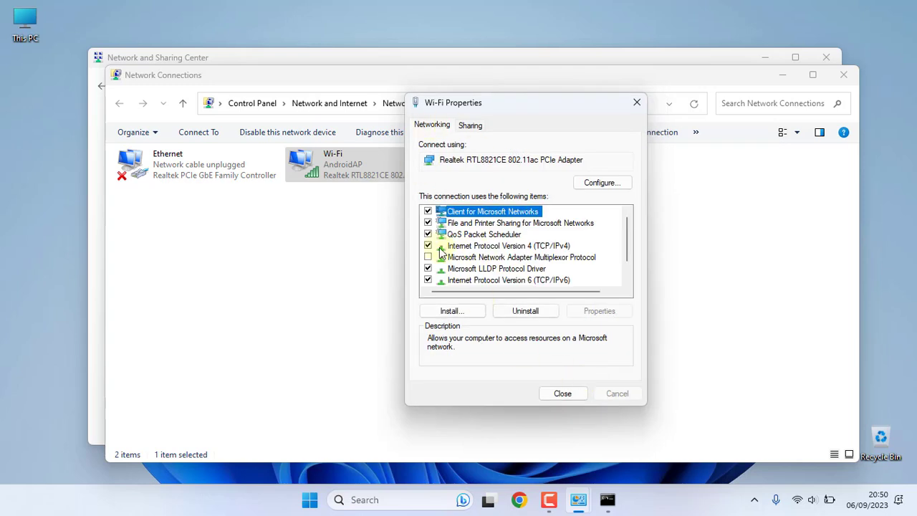
{"action": "left_click", "coordinate": [563, 394]}
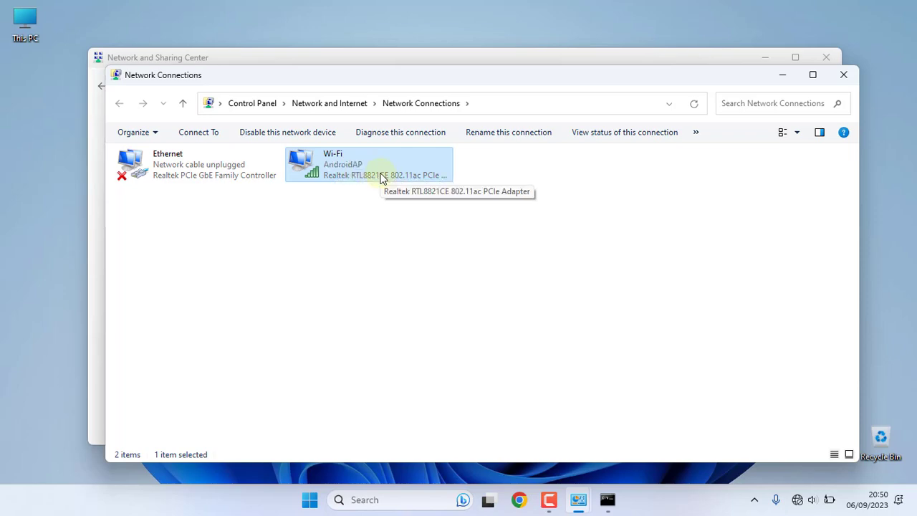
Step: Restore Command Prompt and scroll back up to review the earlier Wi-Fi address output
{"action": "left_click", "coordinate": [608, 499]}
{"action": "scroll", "coordinate": [502, 358], "scroll_direction": "up", "scroll_amount": 3}
{"action": "scroll", "coordinate": [492, 346], "scroll_direction": "up", "scroll_amount": 6}
{"action": "scroll", "coordinate": [456, 318], "scroll_direction": "up", "scroll_amount": 3}
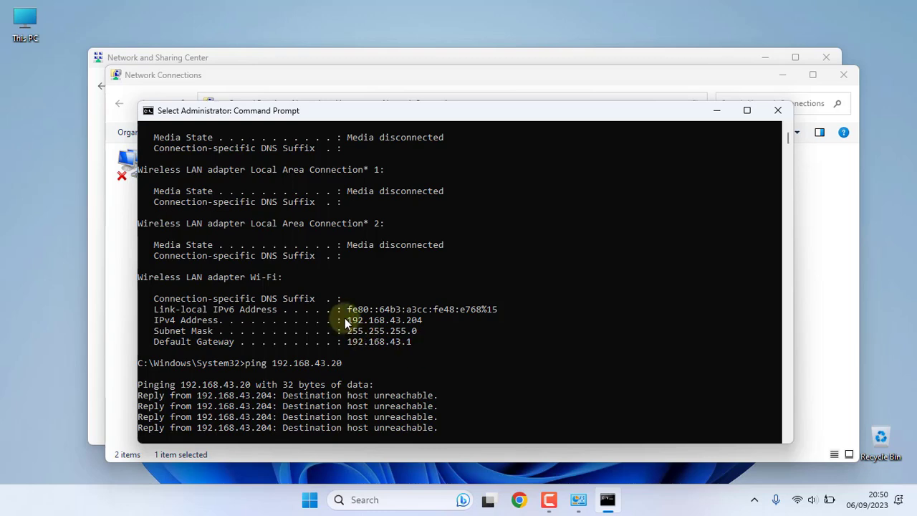
{"action": "left_click_drag", "start_coordinate": [347, 319], "coordinate": [426, 319]}
Step: Return to the prompt and begin entering the ipconfig command
{"action": "scroll", "coordinate": [415, 337], "scroll_direction": "down", "scroll_amount": 7}
{"action": "scroll", "coordinate": [337, 330], "scroll_direction": "down", "scroll_amount": 4}
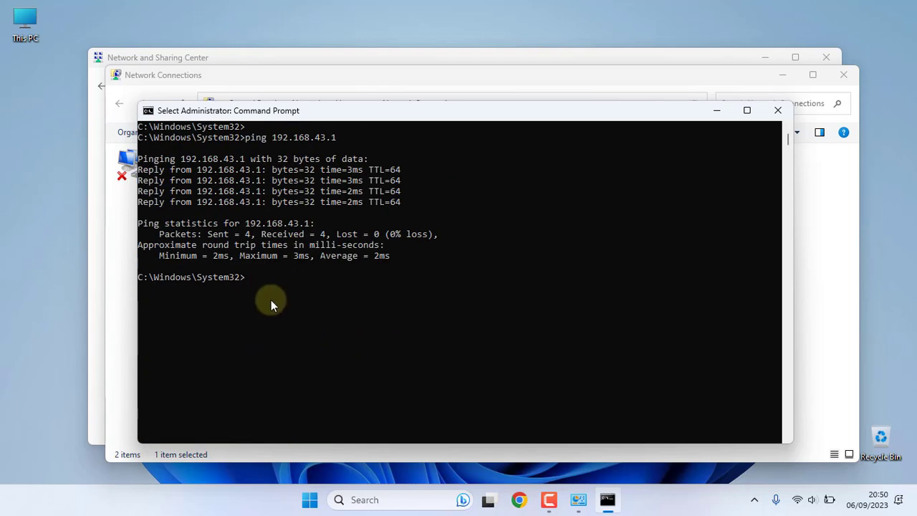
{"action": "type", "text": "ipcon"}
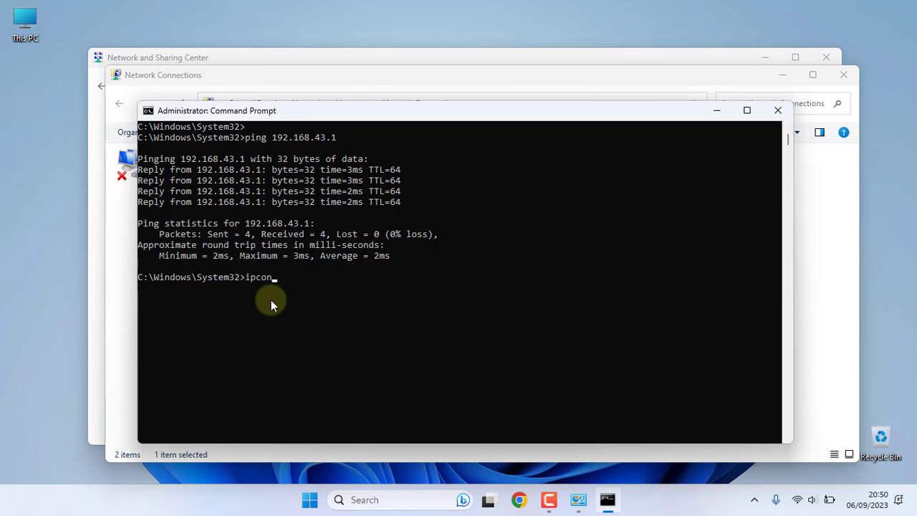